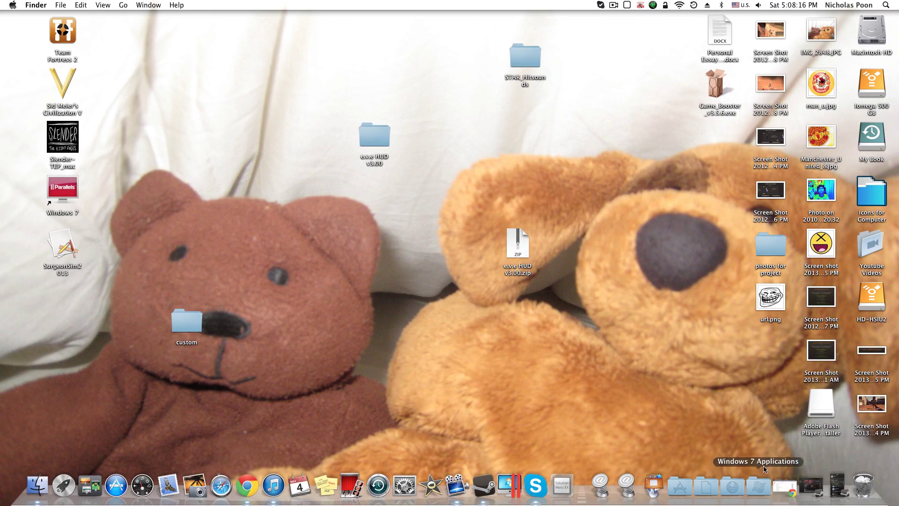
Move the desktop's custom folder up, to the left of the e.v.e HUD v3.00 folder
{"action": "right_click", "coordinate": [251, 483]}
{"action": "left_click", "coordinate": [182, 420]}
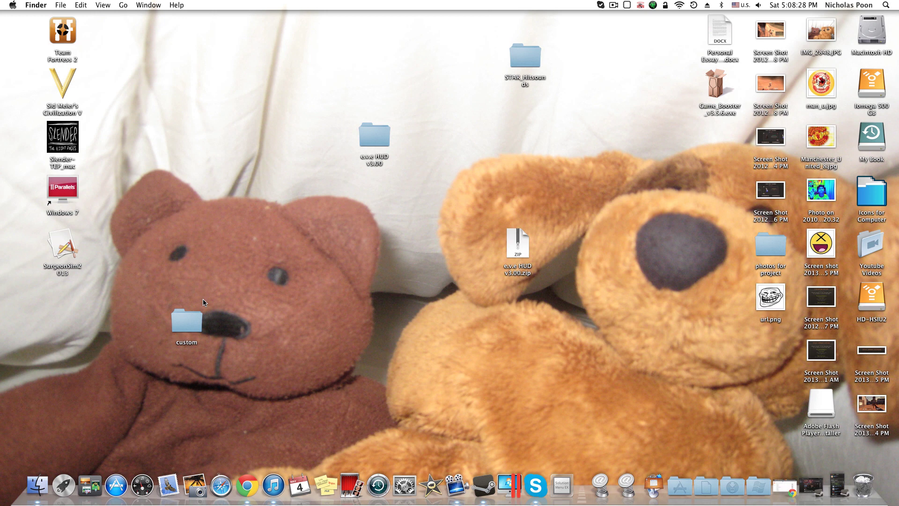
{"action": "left_click_drag", "start_coordinate": [186, 320], "coordinate": [204, 160]}
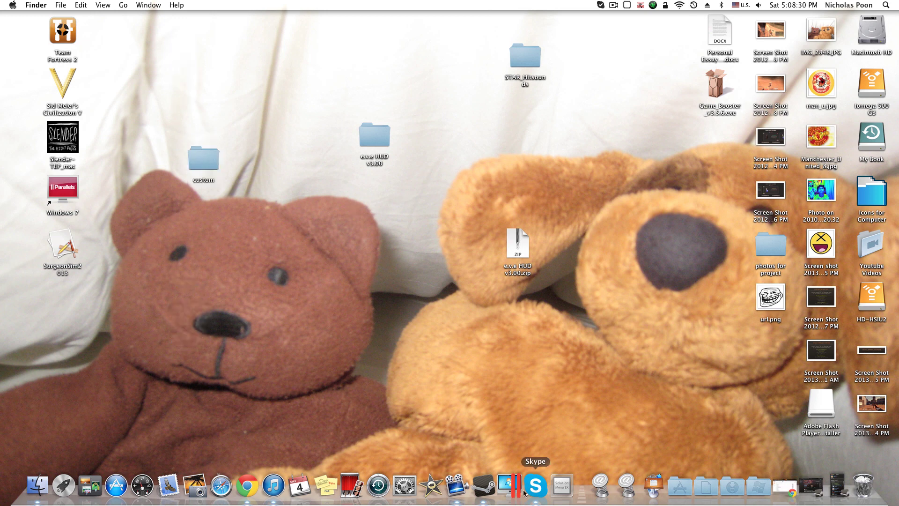
Open a Finder window at ~/Library/Application Support/Steam/steamapps/common/Team Fortress 2/tf
{"action": "left_click", "coordinate": [37, 485]}
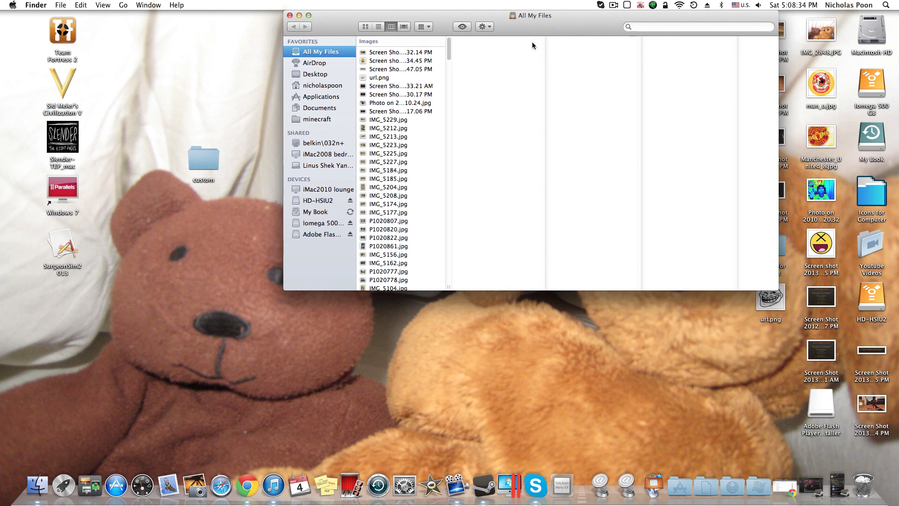
{"action": "left_click_drag", "start_coordinate": [532, 38], "coordinate": [326, 113]}
{"action": "left_click", "coordinate": [123, 5]}
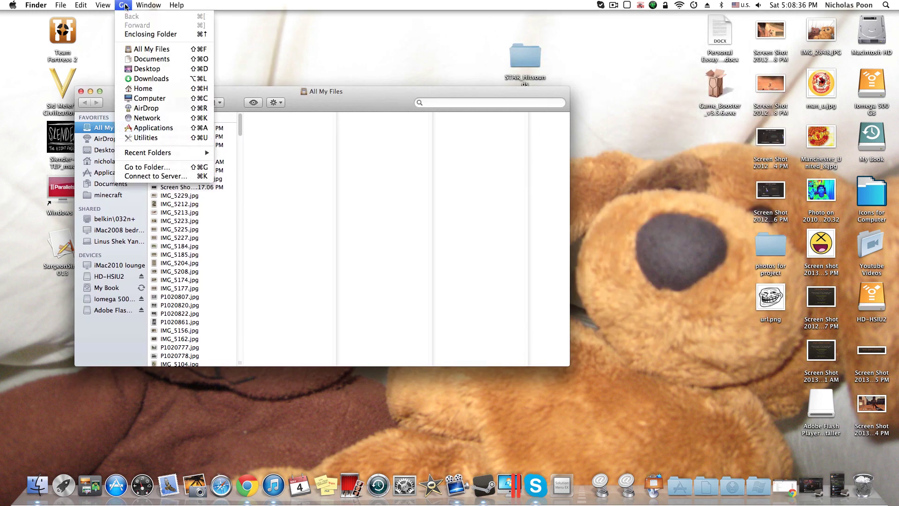
{"action": "left_click", "coordinate": [146, 168]}
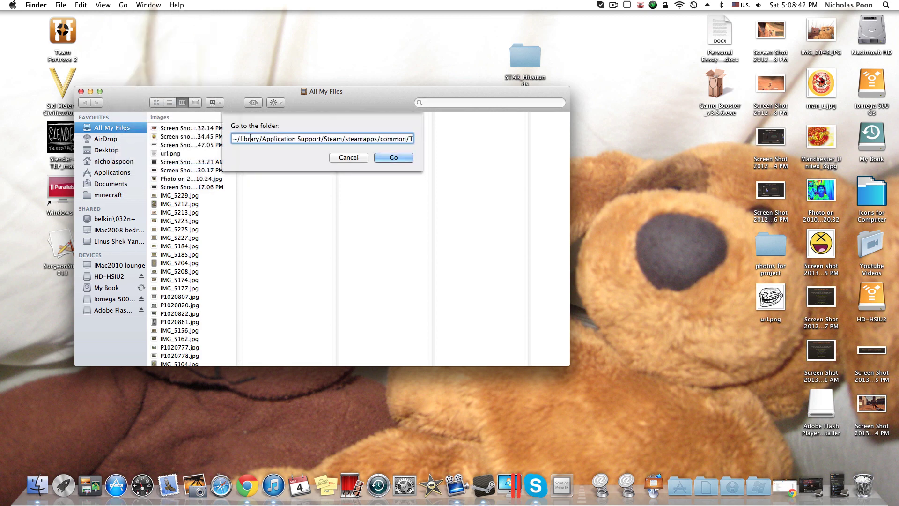
{"action": "left_click", "coordinate": [412, 139]}
{"action": "left_click", "coordinate": [397, 159]}
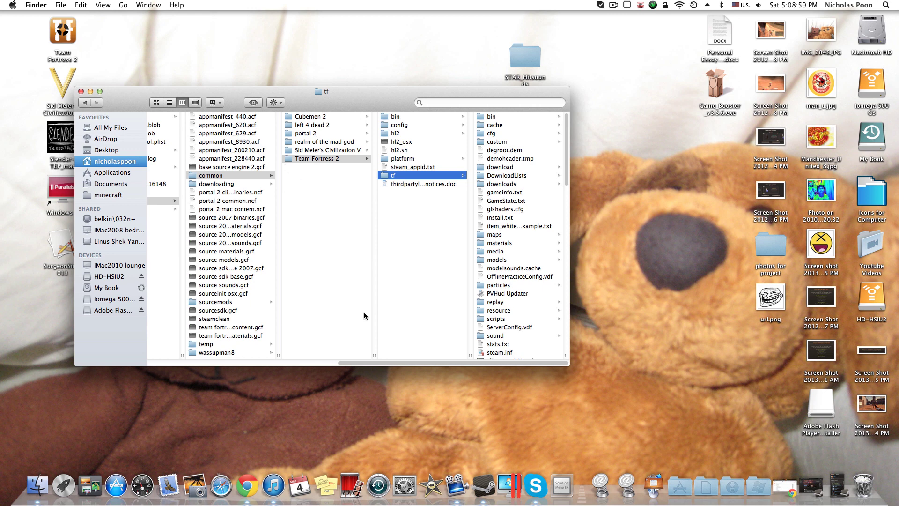
Browse tf's resource and downloads folders, ending on the custom folder
{"action": "left_click", "coordinate": [498, 142]}
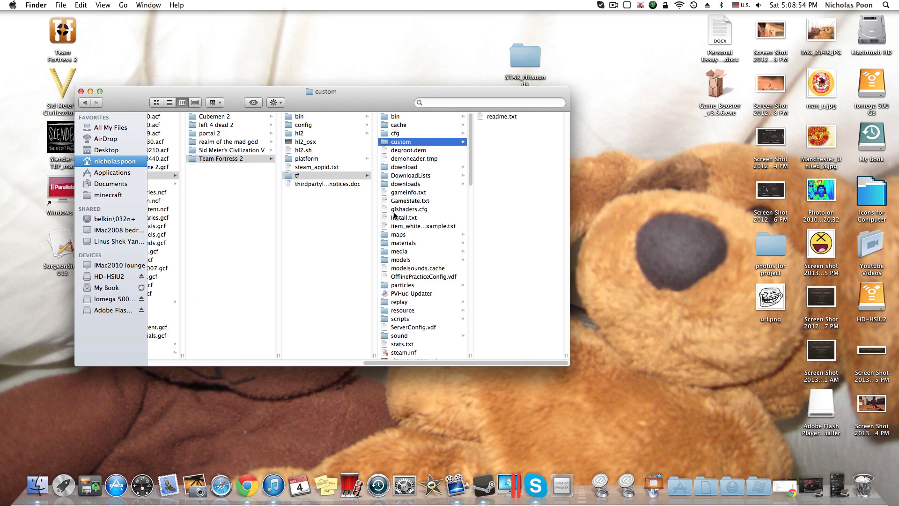
{"action": "scroll", "coordinate": [415, 220], "scroll_direction": "down", "scroll_amount": 5}
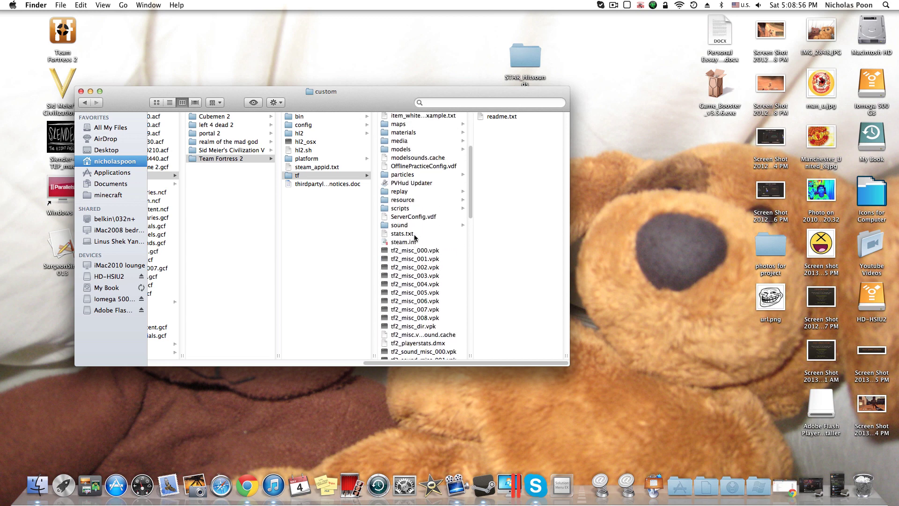
{"action": "left_click", "coordinate": [406, 200]}
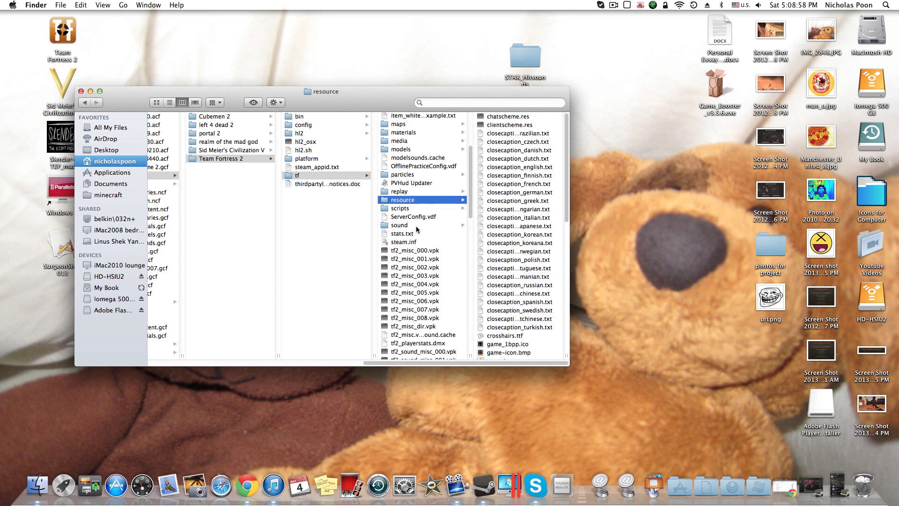
{"action": "scroll", "coordinate": [403, 209], "scroll_direction": "up", "scroll_amount": 5}
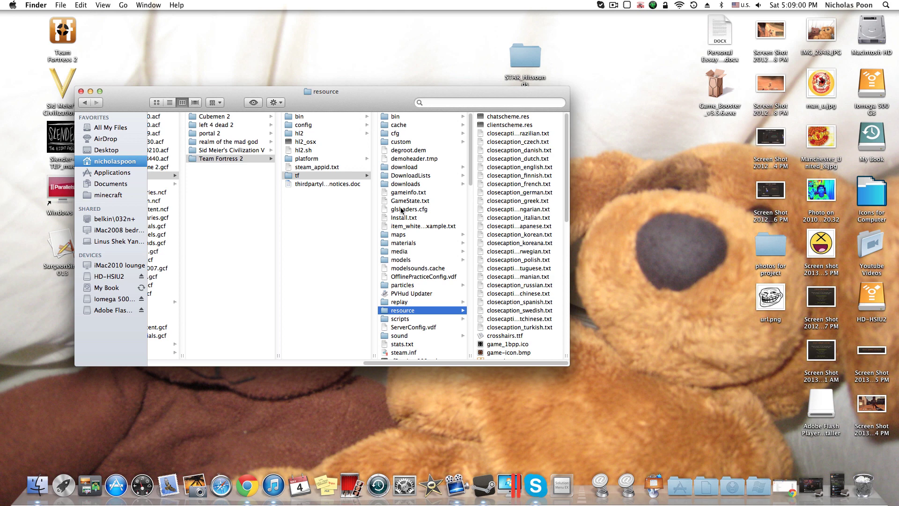
{"action": "left_click", "coordinate": [405, 183]}
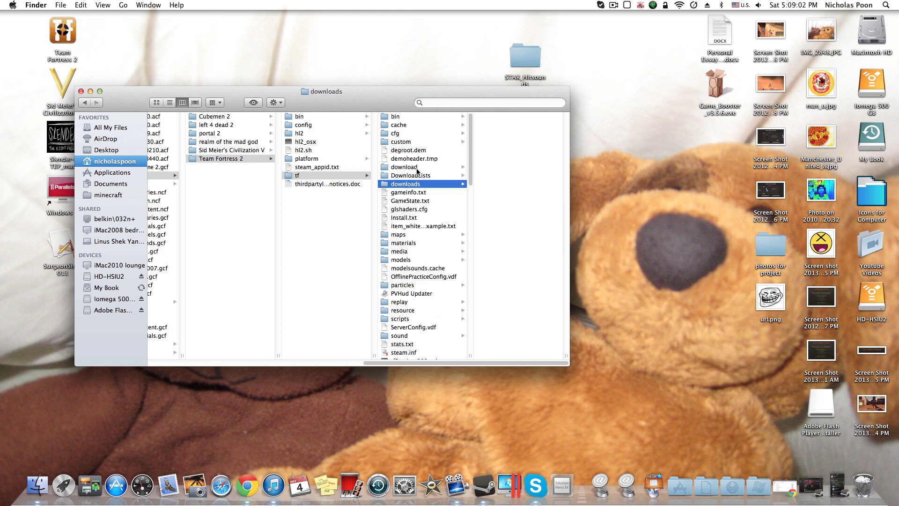
{"action": "left_click", "coordinate": [432, 141]}
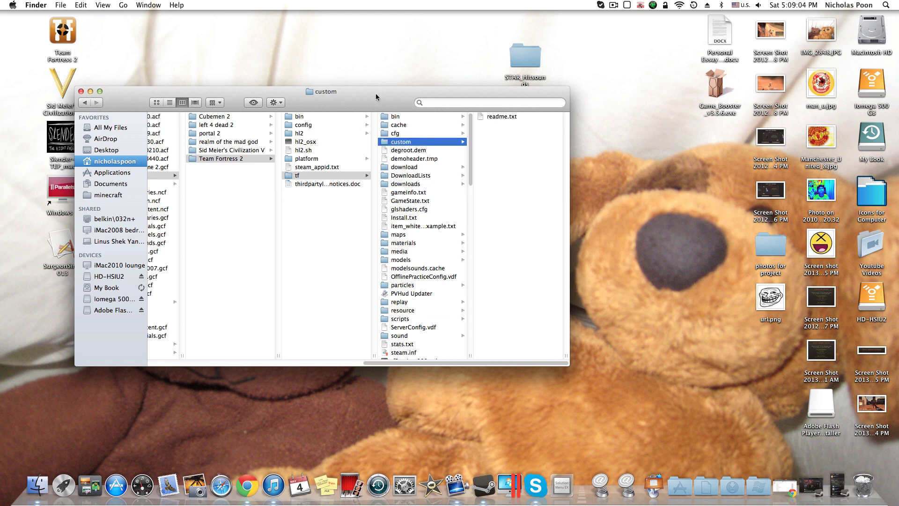
Reposition the Finder window showing custom, dismissing two context menus without choosing anything
{"action": "left_click_drag", "start_coordinate": [376, 94], "coordinate": [397, 135]}
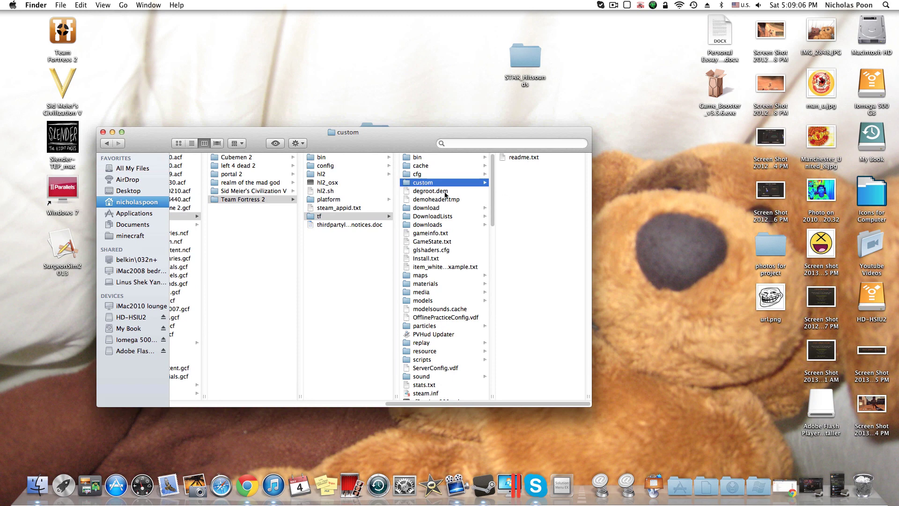
{"action": "right_click", "coordinate": [531, 203]}
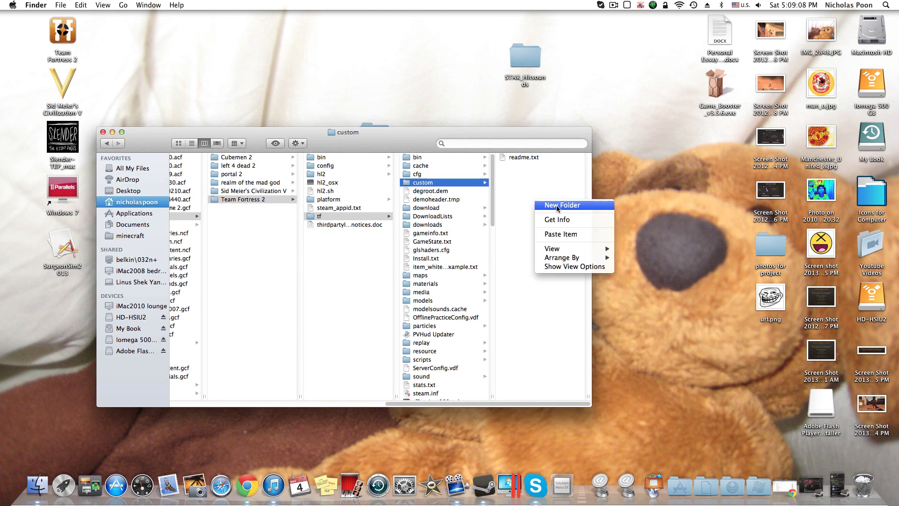
{"action": "left_click", "coordinate": [461, 162]}
{"action": "left_click_drag", "start_coordinate": [422, 145], "coordinate": [489, 237]}
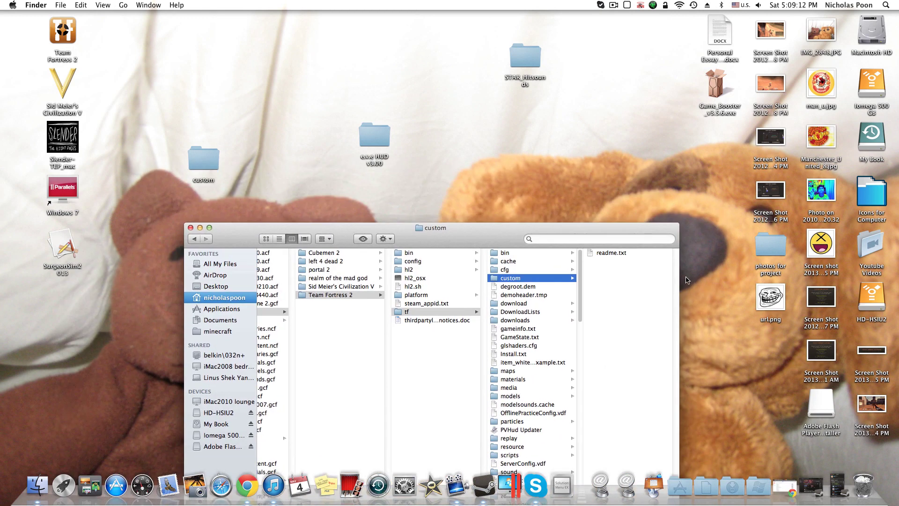
{"action": "right_click", "coordinate": [632, 278]}
{"action": "left_click", "coordinate": [553, 246]}
Peek into the e.v.e HUD v3.00 folder, close it, and nudge it right on the desktop
{"action": "double_click", "coordinate": [377, 127]}
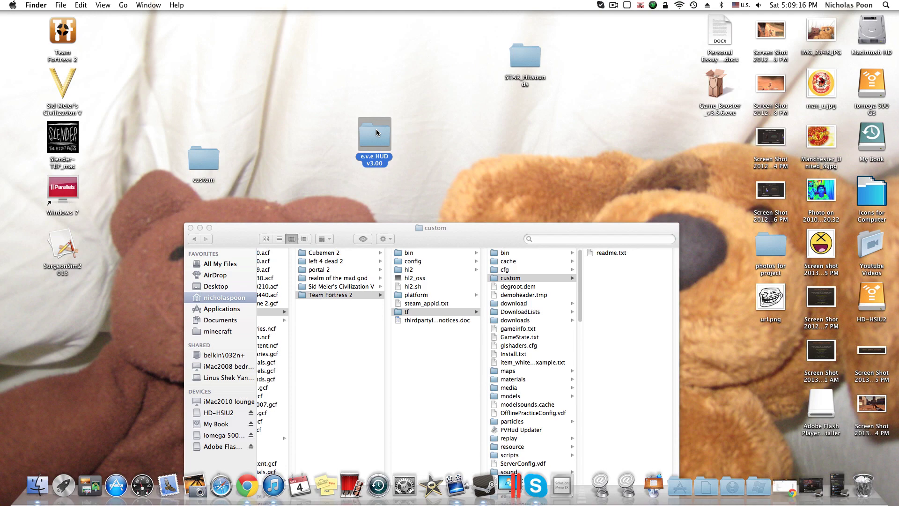
{"action": "left_click", "coordinate": [440, 140]}
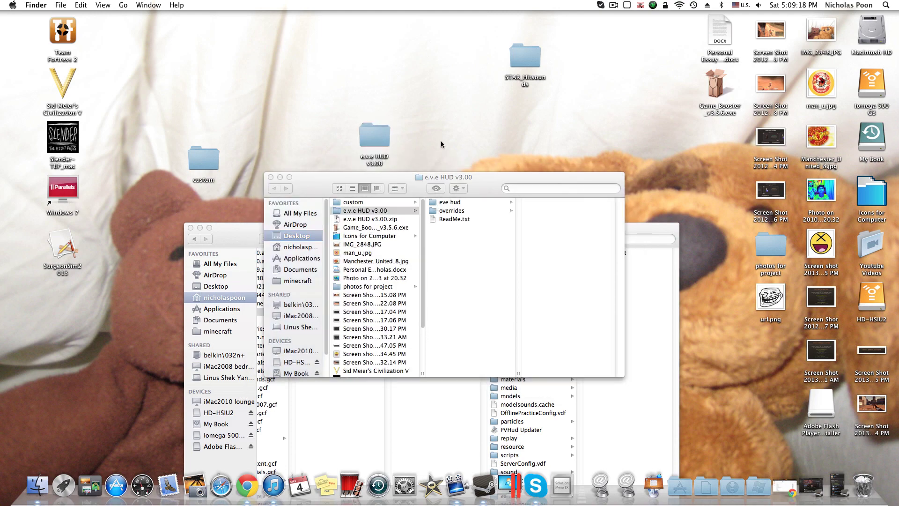
{"action": "left_click", "coordinate": [270, 177]}
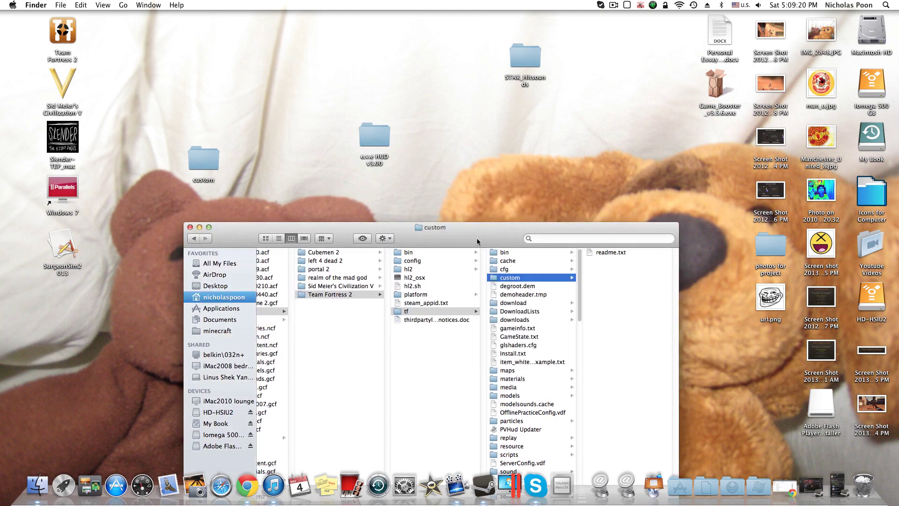
{"action": "left_click_drag", "start_coordinate": [477, 238], "coordinate": [448, 205]}
{"action": "left_click_drag", "start_coordinate": [377, 137], "coordinate": [410, 137]}
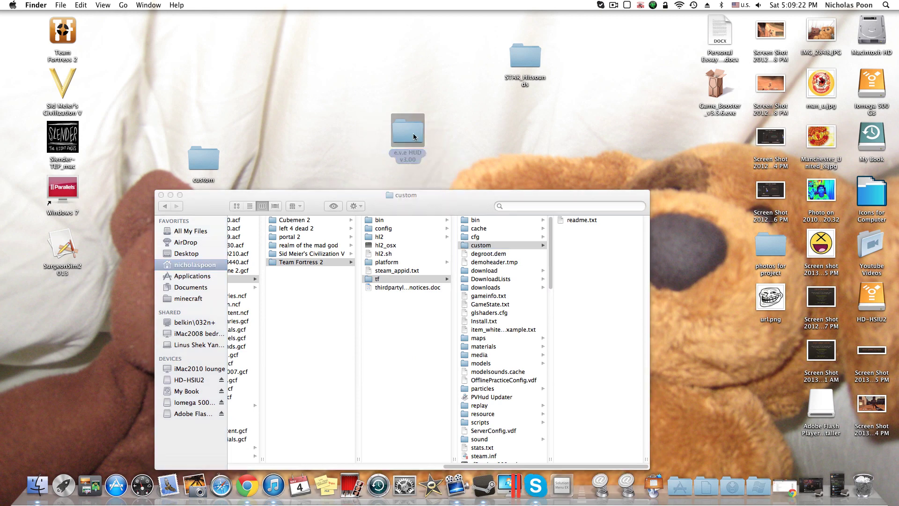
Restore the pvhud folder from the Trash onto the desktop
{"action": "left_click", "coordinate": [868, 483]}
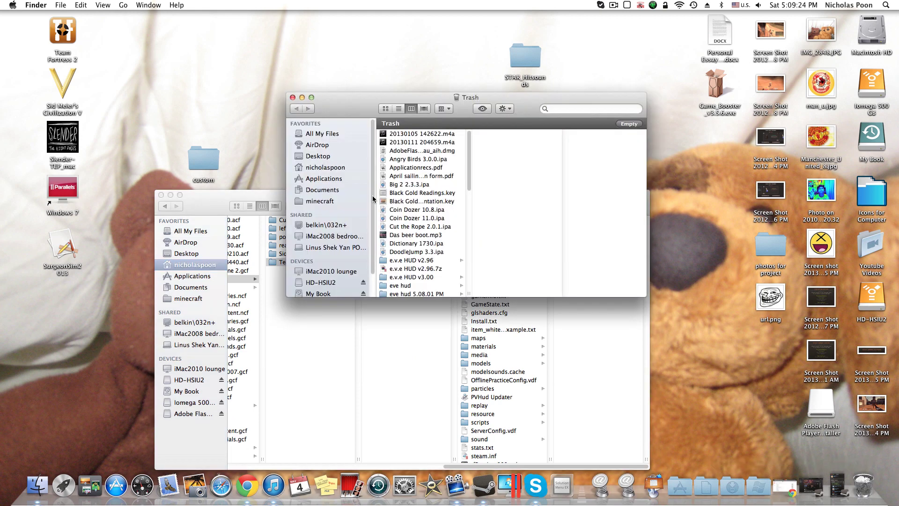
{"action": "scroll", "coordinate": [421, 225], "scroll_direction": "down", "scroll_amount": 10}
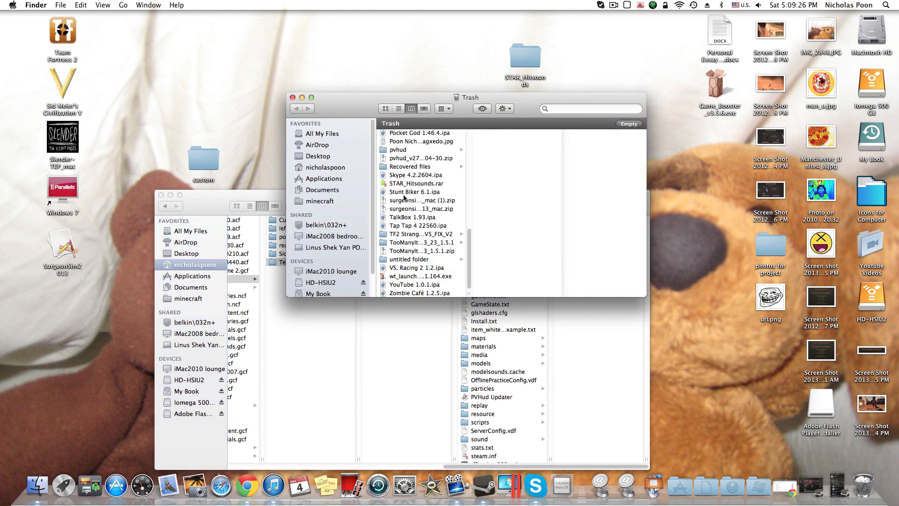
{"action": "left_click_drag", "start_coordinate": [367, 82], "coordinate": [350, 127]}
{"action": "left_click", "coordinate": [293, 98]}
{"action": "left_click", "coordinate": [322, 86]}
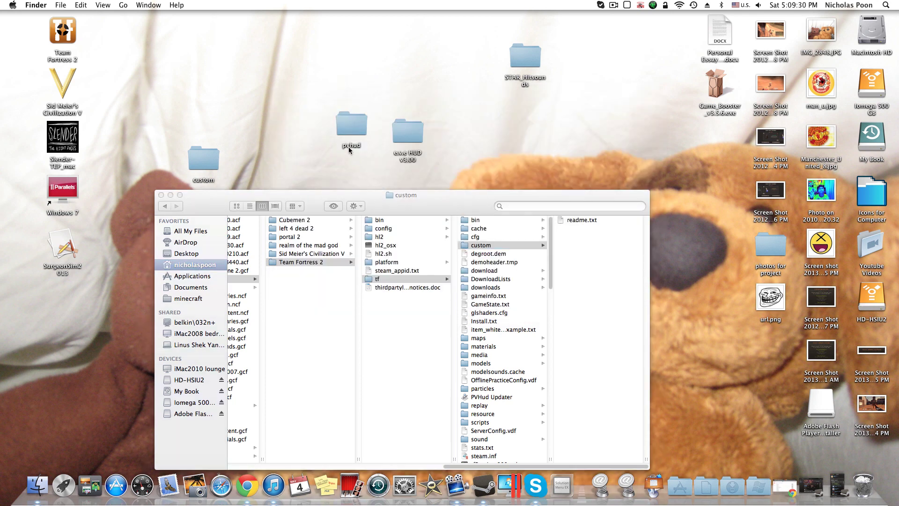
{"action": "left_click", "coordinate": [294, 123]}
Inspect the pvhud folder's contents, including its scripts folder, then close its window
{"action": "double_click", "coordinate": [347, 115]}
{"action": "left_click", "coordinate": [451, 238]}
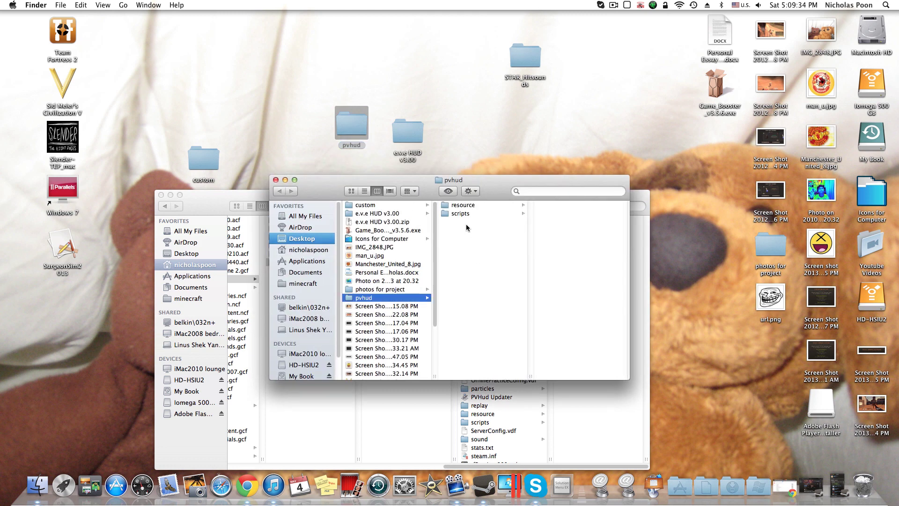
{"action": "mouse_move", "coordinate": [466, 213]}
{"action": "left_mouse_down"}
{"action": "mouse_move", "coordinate": [474, 243]}
{"action": "mouse_move", "coordinate": [475, 228]}
{"action": "left_mouse_up"}
{"action": "left_click", "coordinate": [276, 179]}
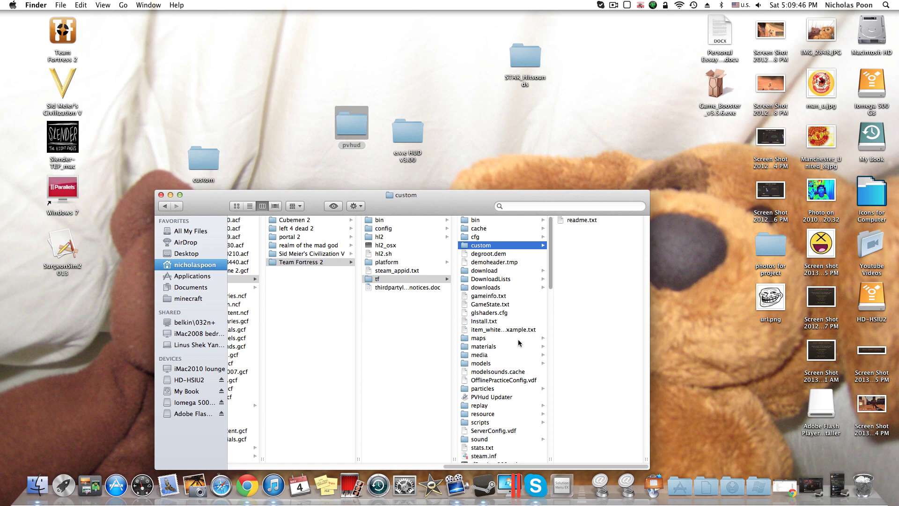
{"action": "scroll", "coordinate": [515, 342], "scroll_direction": "up", "scroll_amount": 2}
Drag pvhud into tf's custom folder, then to the Trash, and open e.v.e HUD v3.00
{"action": "left_click", "coordinate": [400, 117]}
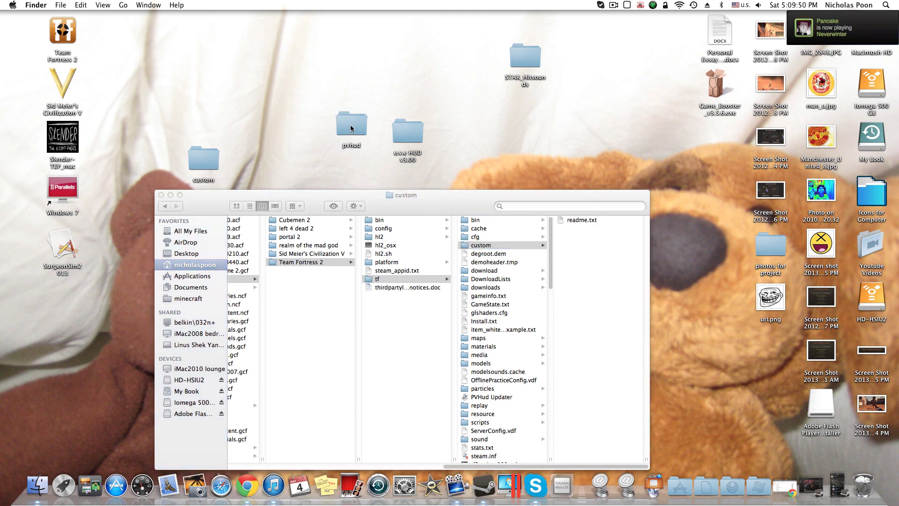
{"action": "left_click_drag", "start_coordinate": [353, 127], "coordinate": [611, 265]}
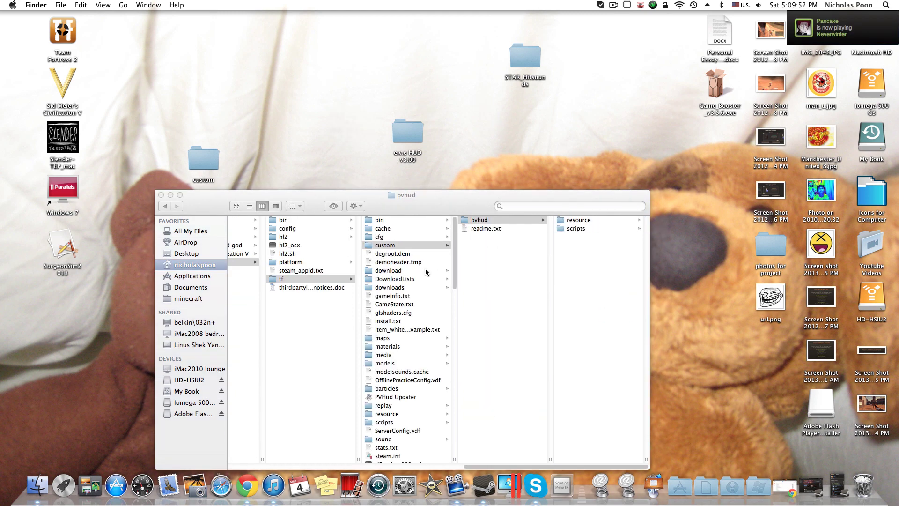
{"action": "left_click", "coordinate": [503, 269]}
{"action": "left_click", "coordinate": [502, 256]}
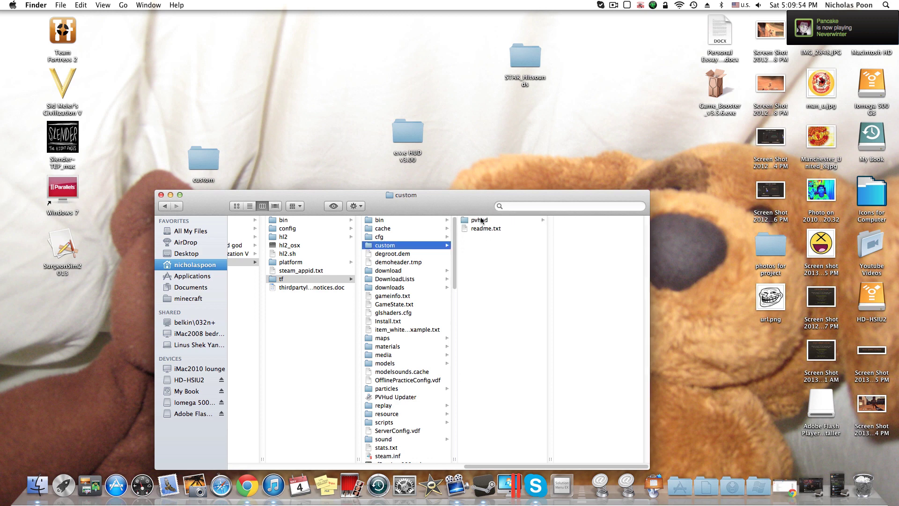
{"action": "left_click_drag", "start_coordinate": [479, 220], "coordinate": [864, 486]}
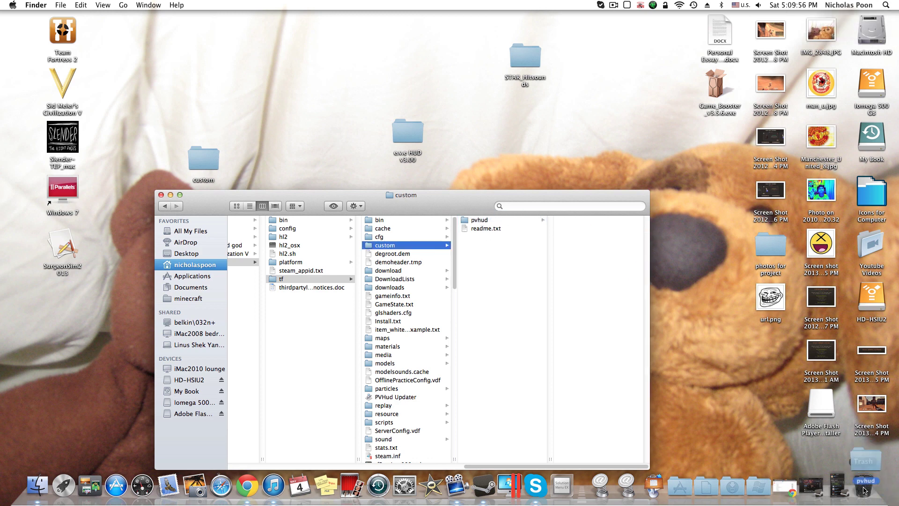
{"action": "double_click", "coordinate": [406, 128]}
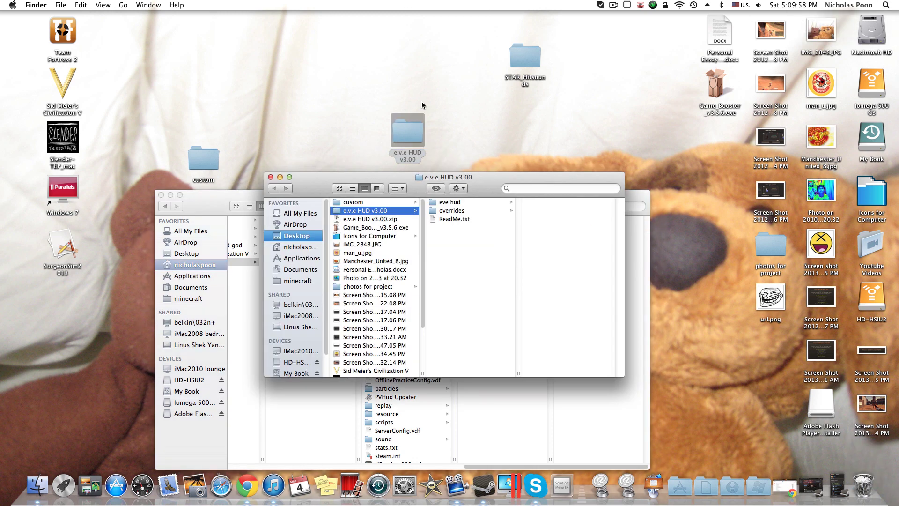
View the eve hud folder's contents, close that window, and lower the custom window
{"action": "left_click", "coordinate": [450, 203]}
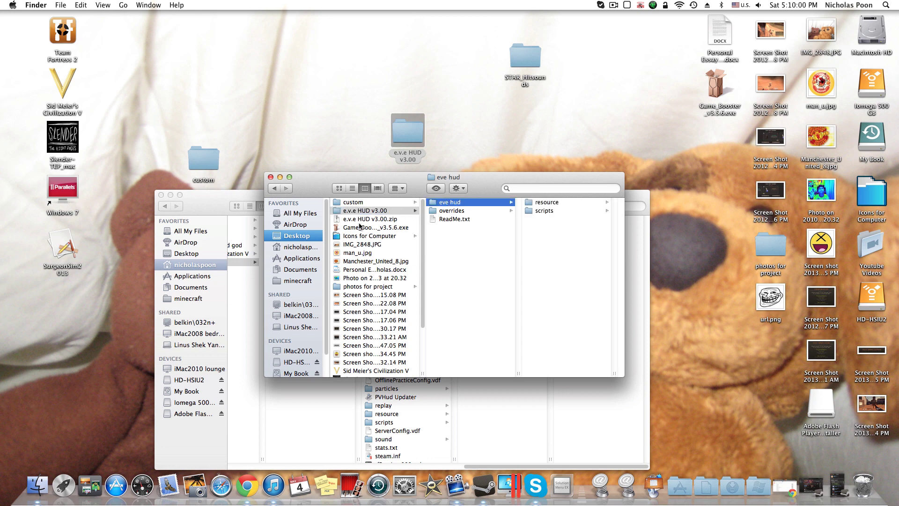
{"action": "left_click", "coordinate": [271, 177]}
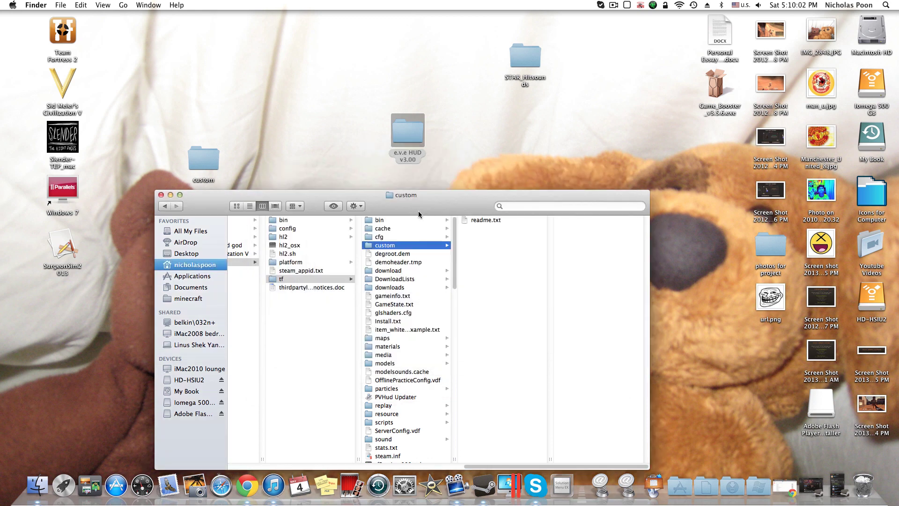
{"action": "left_click_drag", "start_coordinate": [431, 195], "coordinate": [432, 280]}
Extract e.v.e HUD v3.00.zip on the desktop and trash the old e.v.e HUD v3.00 folder
{"action": "left_click", "coordinate": [514, 253]}
{"action": "left_click_drag", "start_coordinate": [512, 253], "coordinate": [473, 156]}
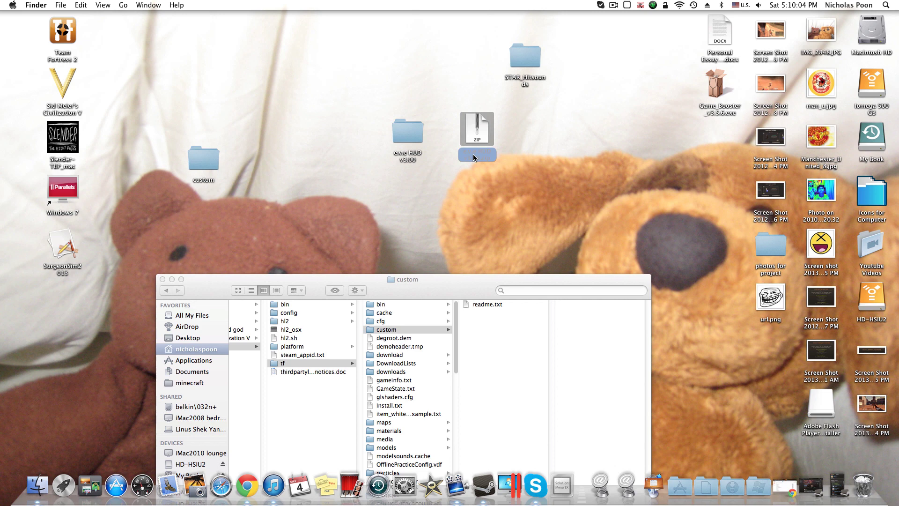
{"action": "double_click", "coordinate": [470, 137]}
{"action": "left_click_drag", "start_coordinate": [404, 130], "coordinate": [872, 482]}
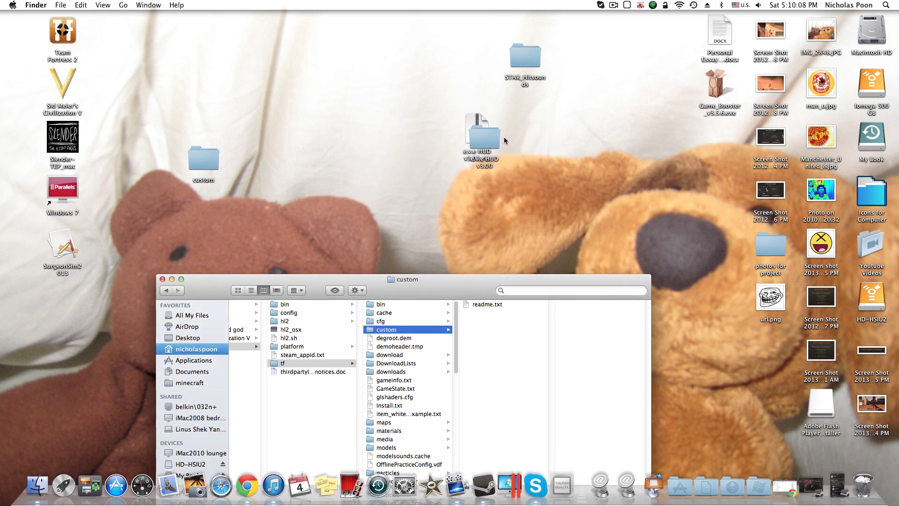
In the extracted e.v.e HUD v3.00 folder, browse eve hud and overrides, preview ReadMe.txt
{"action": "double_click", "coordinate": [378, 113]}
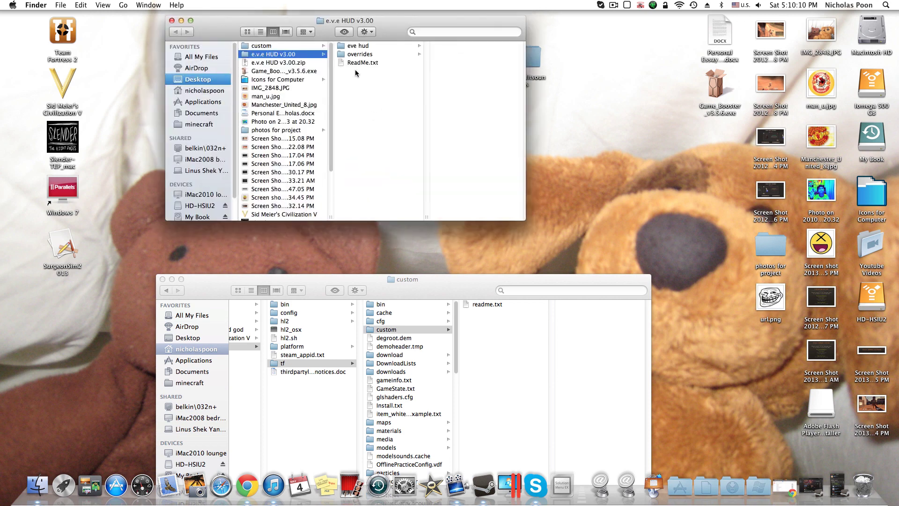
{"action": "left_click", "coordinate": [367, 45]}
{"action": "left_click", "coordinate": [367, 54]}
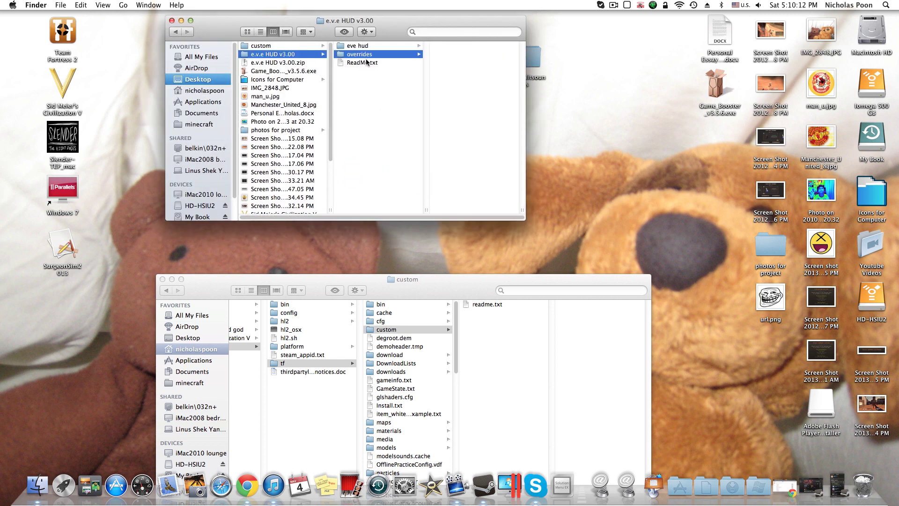
{"action": "left_click", "coordinate": [368, 45]}
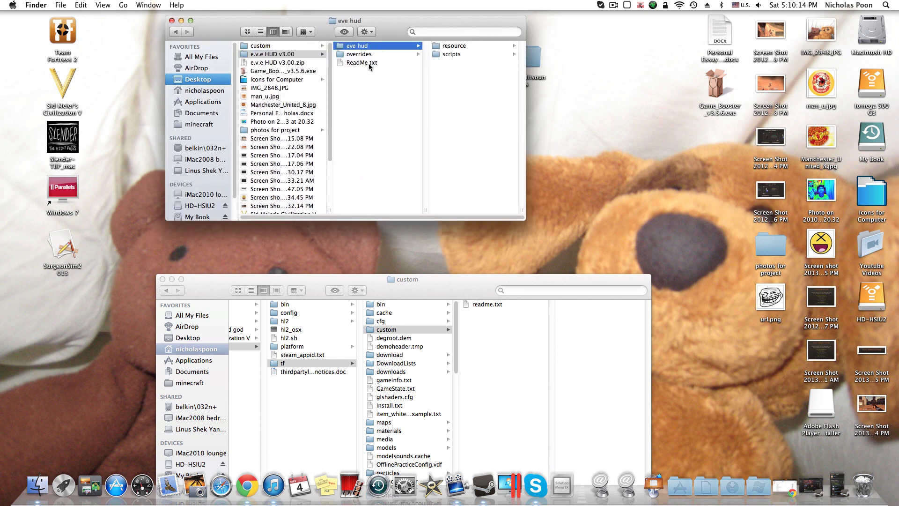
{"action": "left_click", "coordinate": [370, 64]}
{"action": "left_click", "coordinate": [374, 47]}
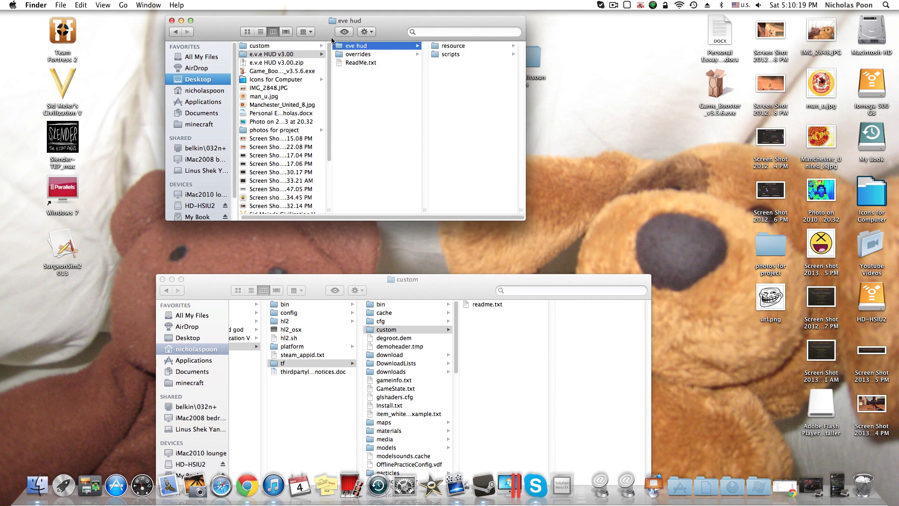
Paste the eve hud folder into tf/custom and close the extracted folder's window
{"action": "left_click", "coordinate": [473, 283]}
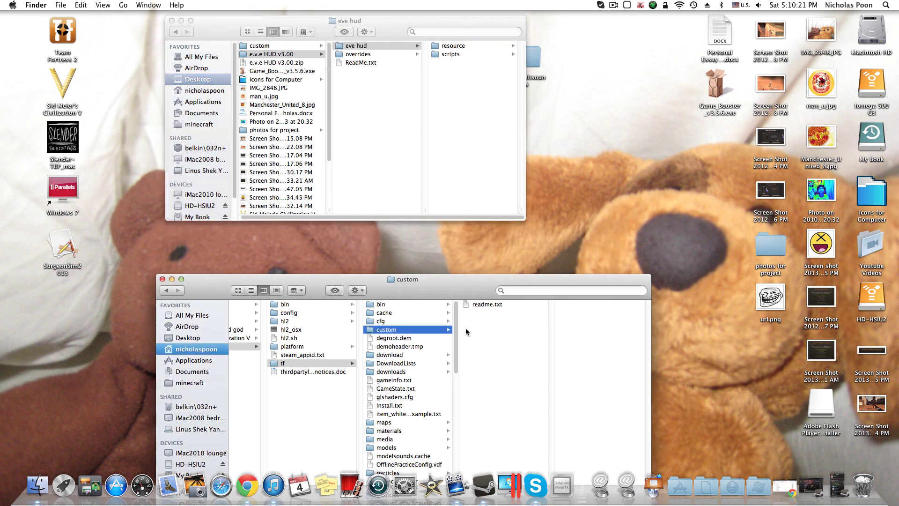
{"action": "key", "text": "super+v"}
{"action": "left_click_drag", "start_coordinate": [490, 279], "coordinate": [450, 142]}
{"action": "left_click_drag", "start_coordinate": [377, 160], "coordinate": [364, 96]}
{"action": "left_click", "coordinate": [172, 18]}
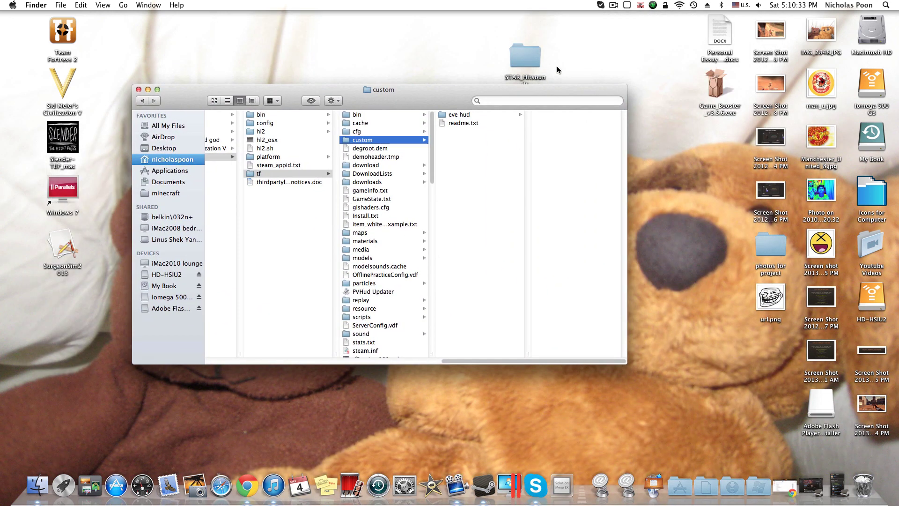
Move STAR_Hitsounds lower on the desktop and create an untitled folder in custom
{"action": "left_click_drag", "start_coordinate": [524, 58], "coordinate": [675, 218]}
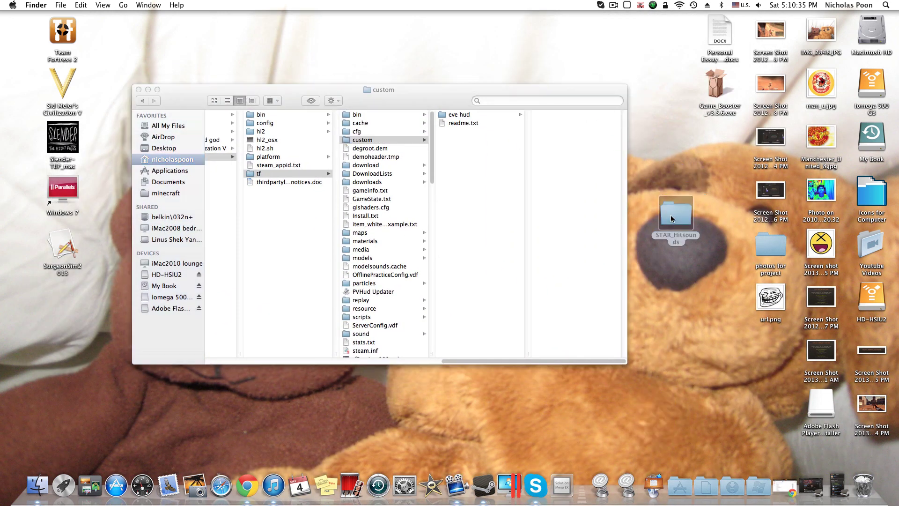
{"action": "left_click", "coordinate": [686, 136]}
{"action": "left_click", "coordinate": [609, 164]}
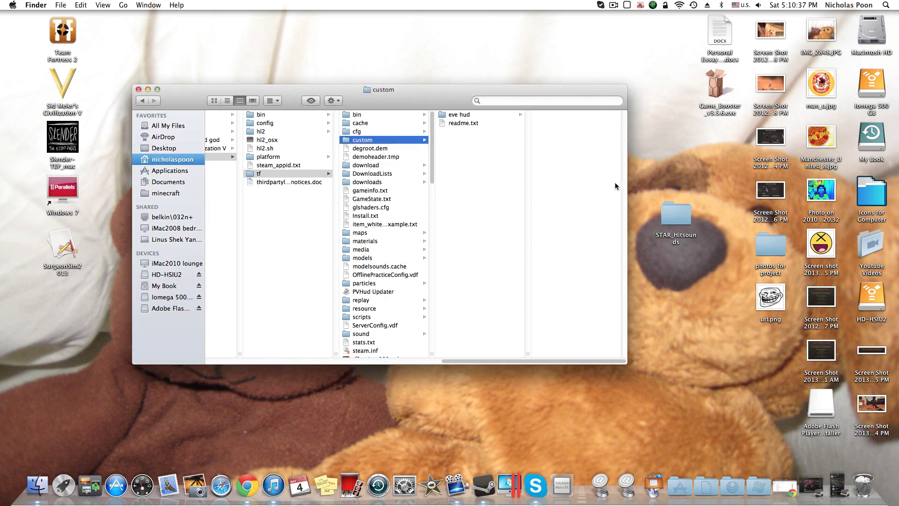
{"action": "right_click", "coordinate": [457, 177]}
{"action": "left_click", "coordinate": [477, 181]}
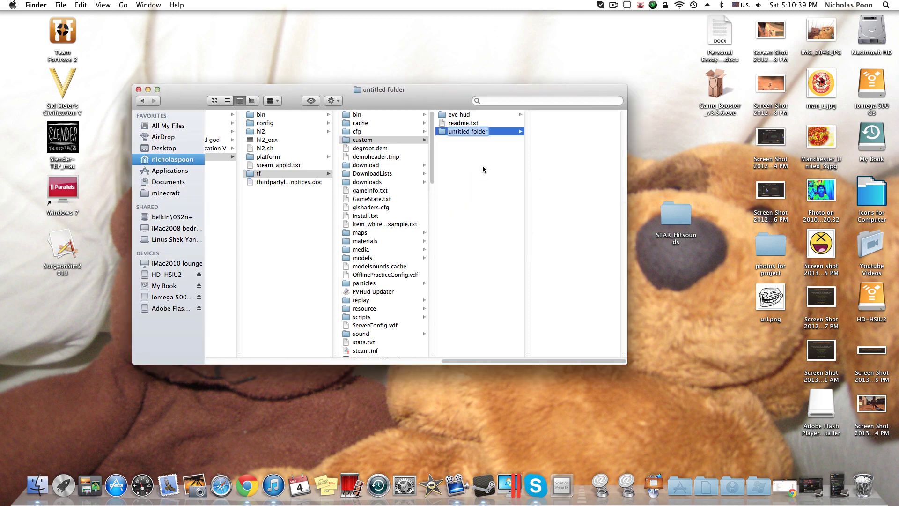
{"action": "left_click", "coordinate": [480, 167]}
{"action": "left_click_drag", "start_coordinate": [441, 133], "coordinate": [476, 209]}
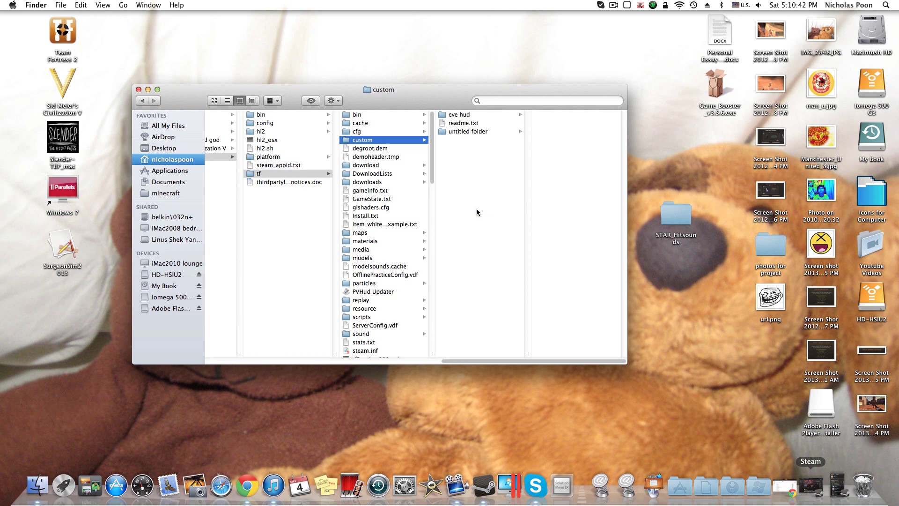
Inside the untitled folder, create a sound folder containing a ui folder
{"action": "left_click", "coordinate": [476, 133]}
{"action": "right_click", "coordinate": [543, 143]}
{"action": "left_click", "coordinate": [553, 147]}
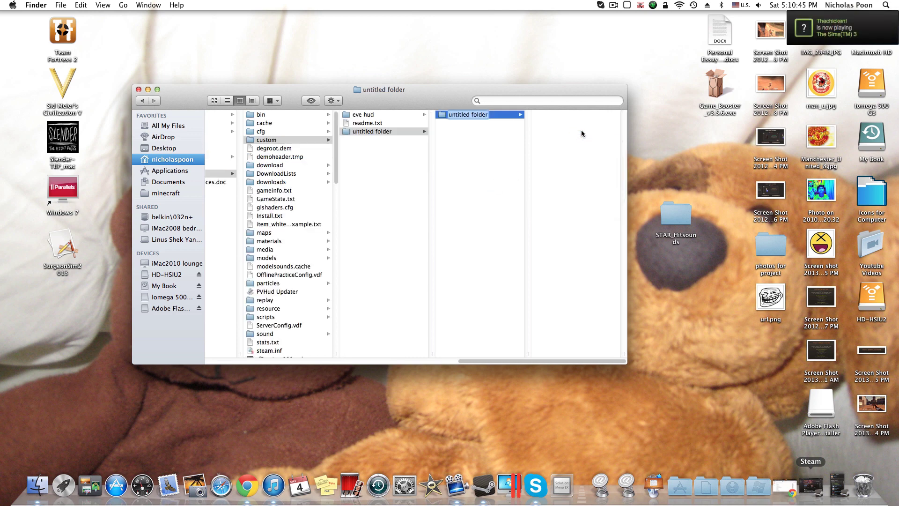
{"action": "type", "text": "sound"}
{"action": "key", "text": "Return"}
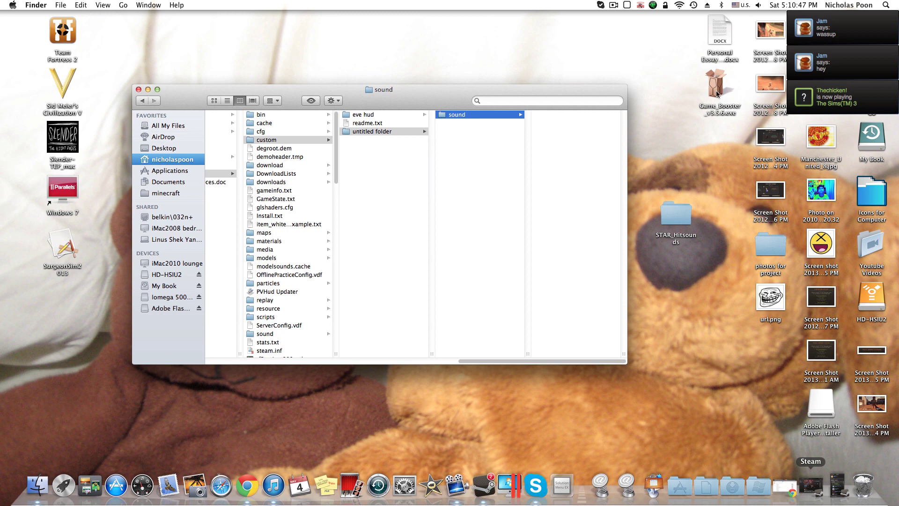
{"action": "right_click", "coordinate": [553, 140]}
{"action": "left_click", "coordinate": [570, 141]}
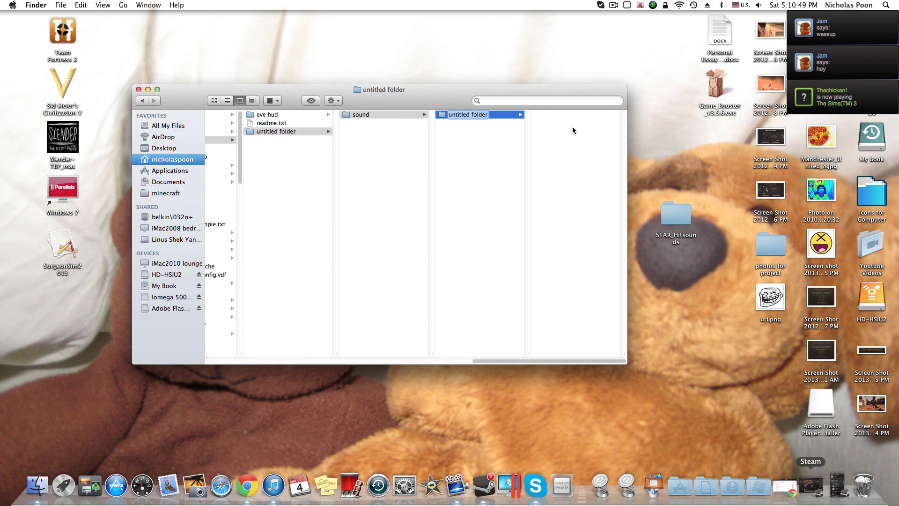
{"action": "type", "text": "ui"}
{"action": "key", "text": "Return"}
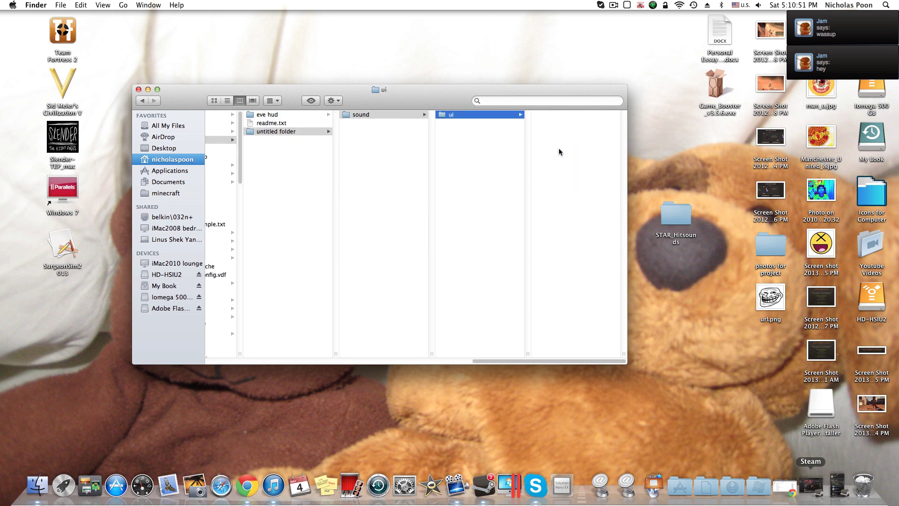
{"action": "double_click", "coordinate": [676, 215]}
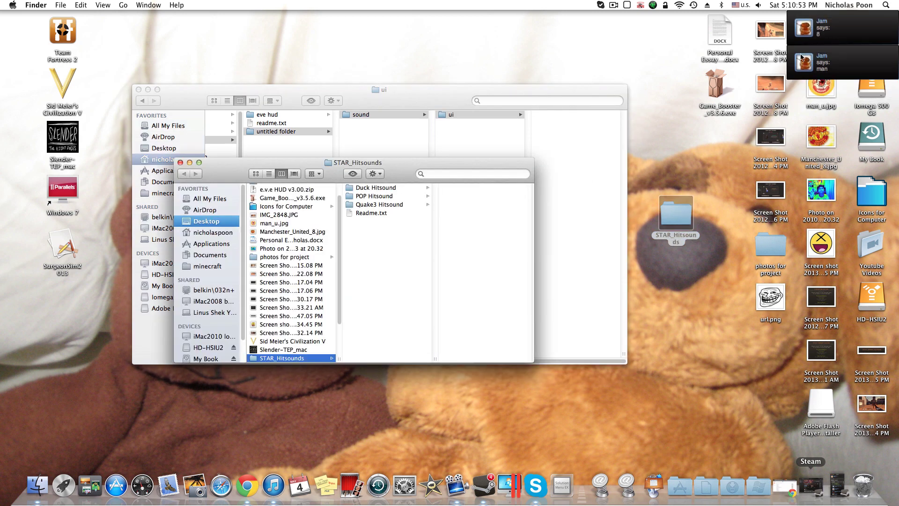
In STAR_Hitsounds, navigate to Quake3 Hitsound > sound > ui and select hitsound.wav
{"action": "left_click_drag", "start_coordinate": [389, 167], "coordinate": [356, 122]}
{"action": "left_click", "coordinate": [337, 161]}
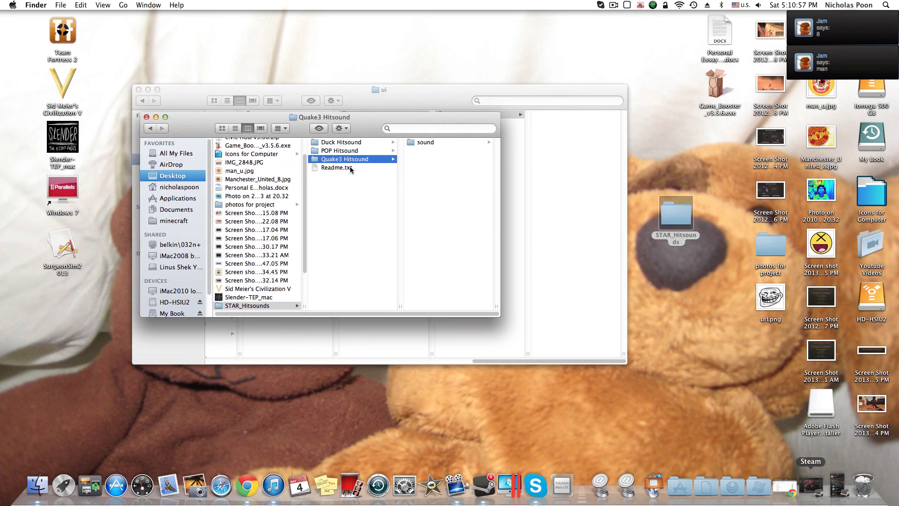
{"action": "left_click", "coordinate": [426, 142]}
{"action": "left_click", "coordinate": [457, 141]}
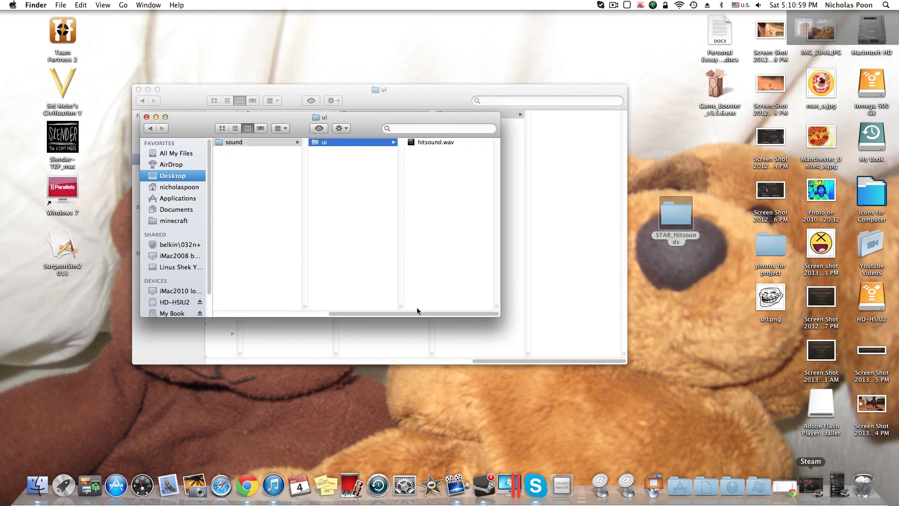
{"action": "left_click_drag", "start_coordinate": [417, 313], "coordinate": [315, 203]}
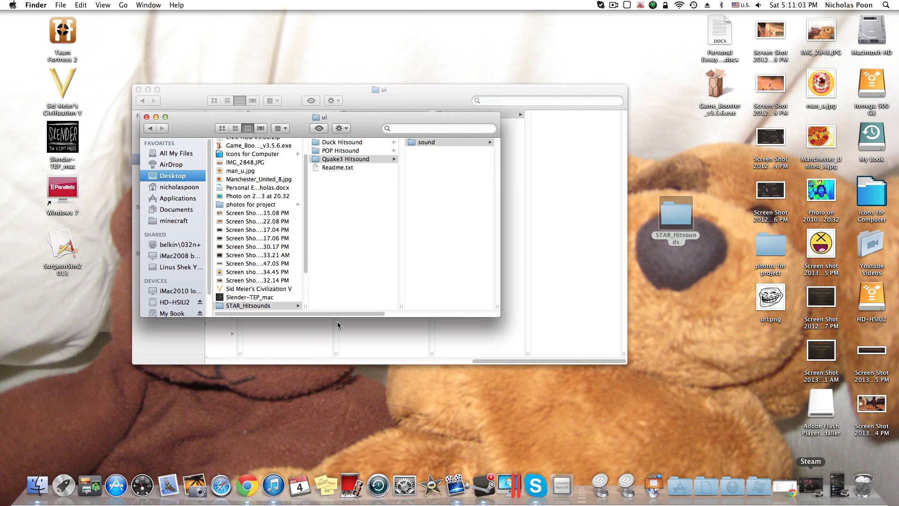
{"action": "left_click_drag", "start_coordinate": [337, 314], "coordinate": [528, 317]}
{"action": "left_click", "coordinate": [429, 141]}
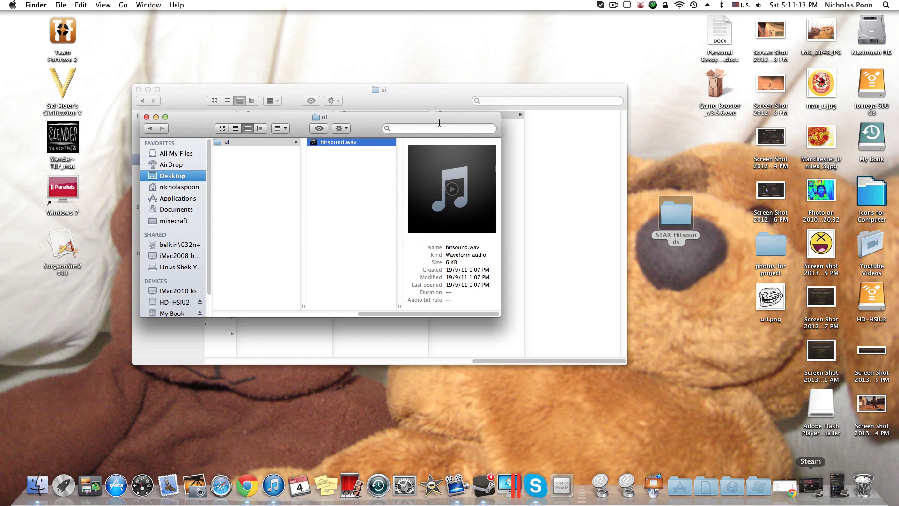
Copy hitsound.wav into custom's untitled folder/sound/ui and return STAR_Hitsounds to its top level
{"action": "left_click", "coordinate": [437, 103]}
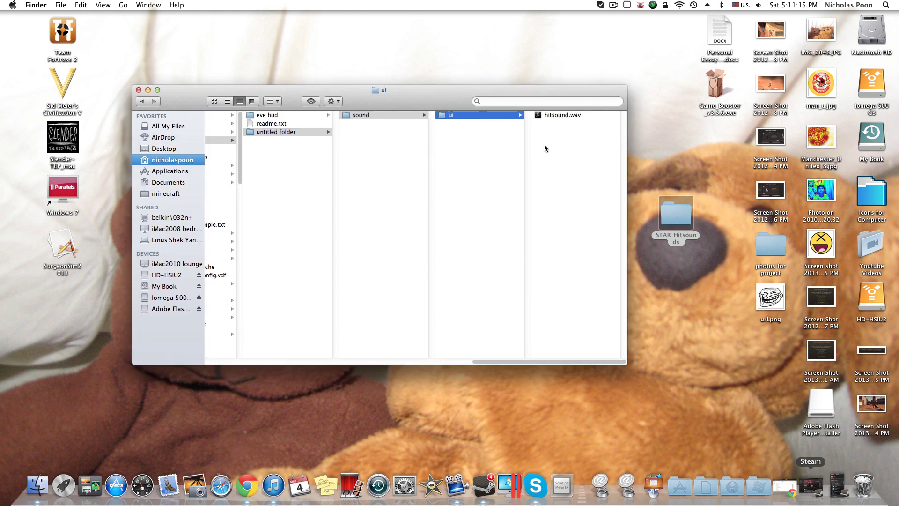
{"action": "left_click_drag", "start_coordinate": [391, 95], "coordinate": [393, 192]}
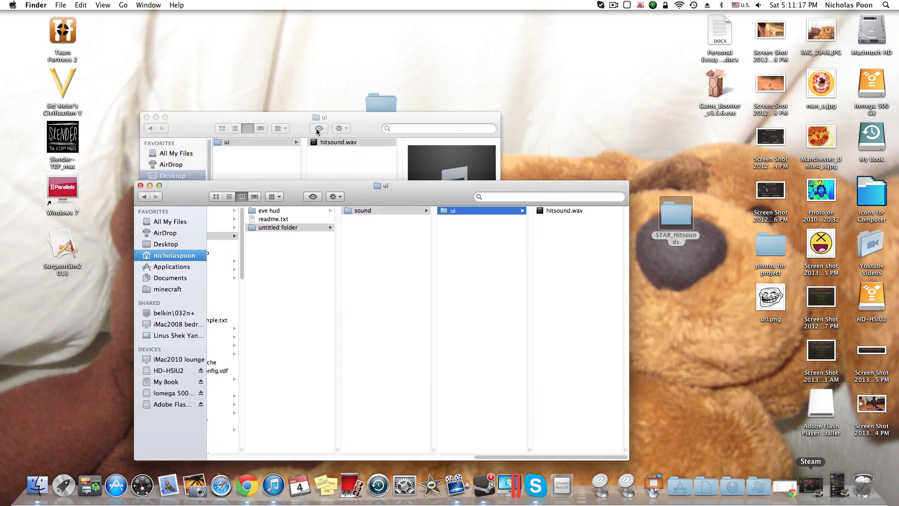
{"action": "left_click", "coordinate": [378, 307]}
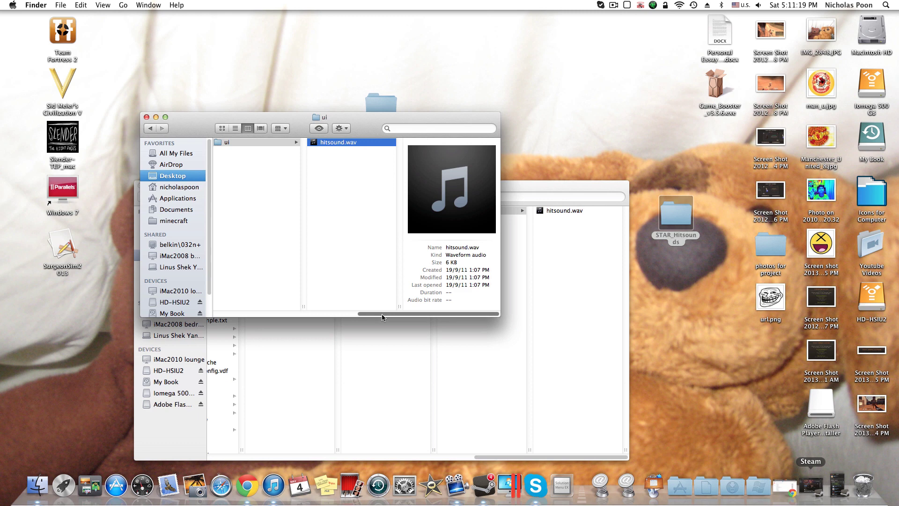
{"action": "left_click_drag", "start_coordinate": [382, 314], "coordinate": [285, 312]}
{"action": "left_click", "coordinate": [264, 198]}
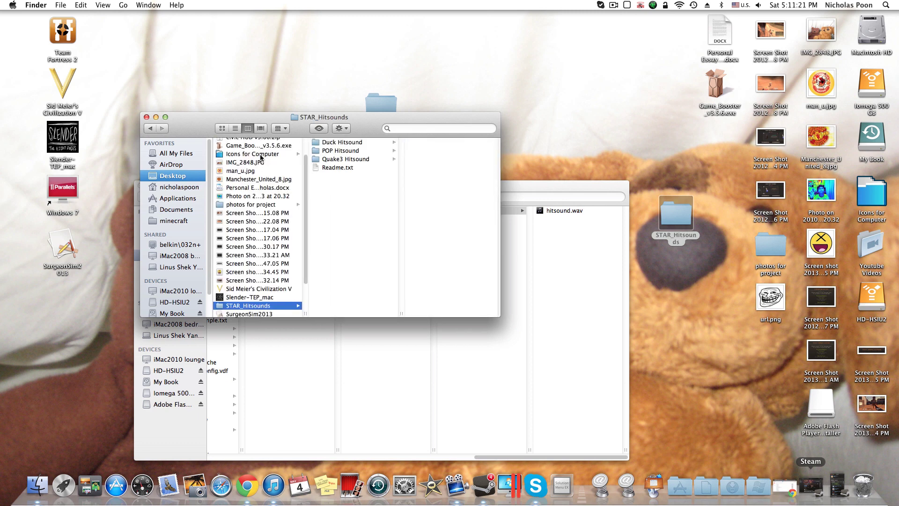
Close STAR_Hitsounds and rename the untitled folder inside tf's custom folder to 'custom'
{"action": "left_click", "coordinate": [146, 116]}
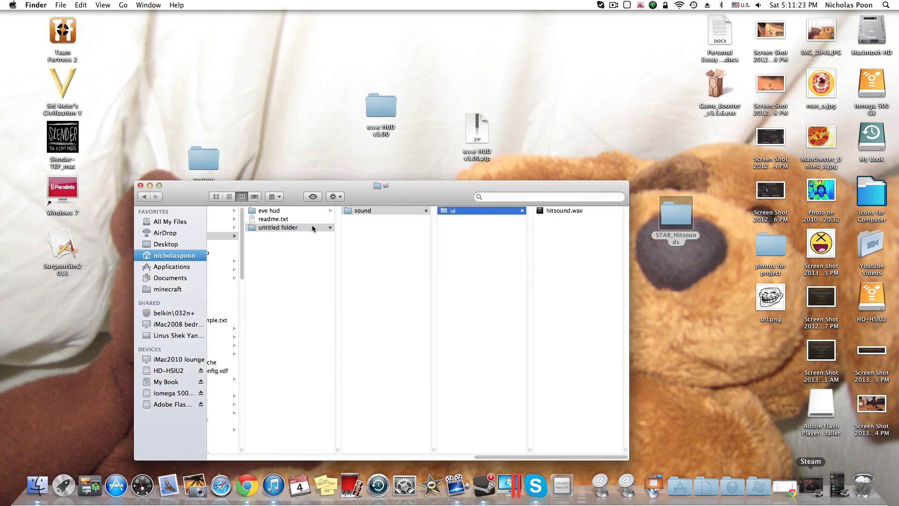
{"action": "left_click", "coordinate": [305, 227]}
{"action": "key", "text": "Return"}
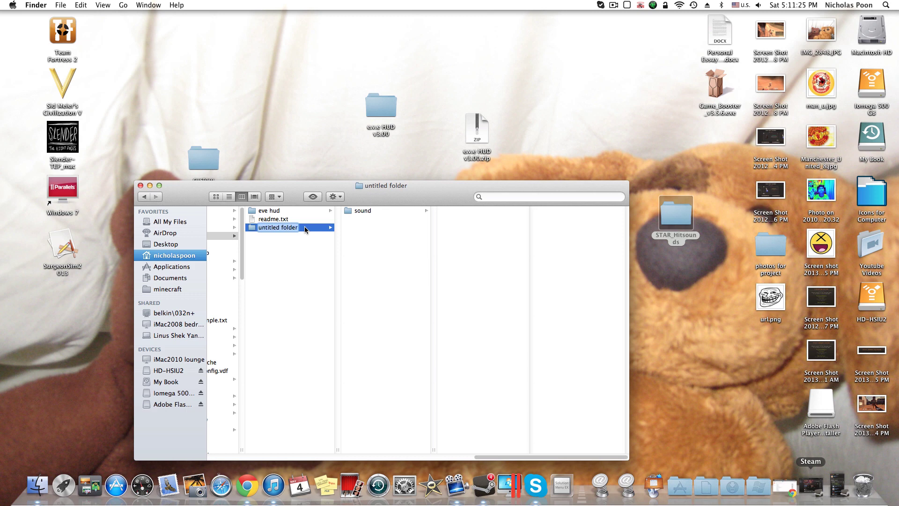
{"action": "type", "text": "custon"}
{"action": "key", "text": "BackSpace"}
{"action": "type", "text": "m"}
{"action": "key", "text": "Return"}
{"action": "left_click_drag", "start_coordinate": [392, 198], "coordinate": [510, 108]}
{"action": "left_click_drag", "start_coordinate": [491, 107], "coordinate": [408, 84]}
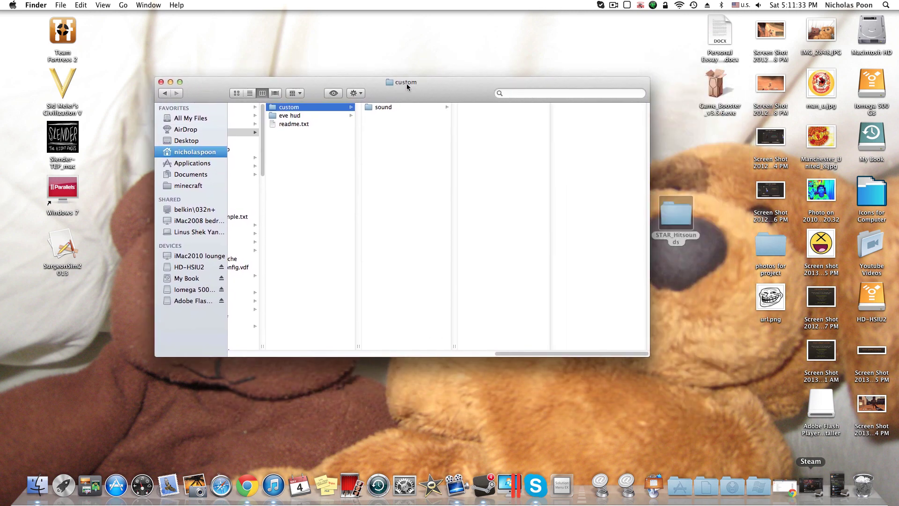